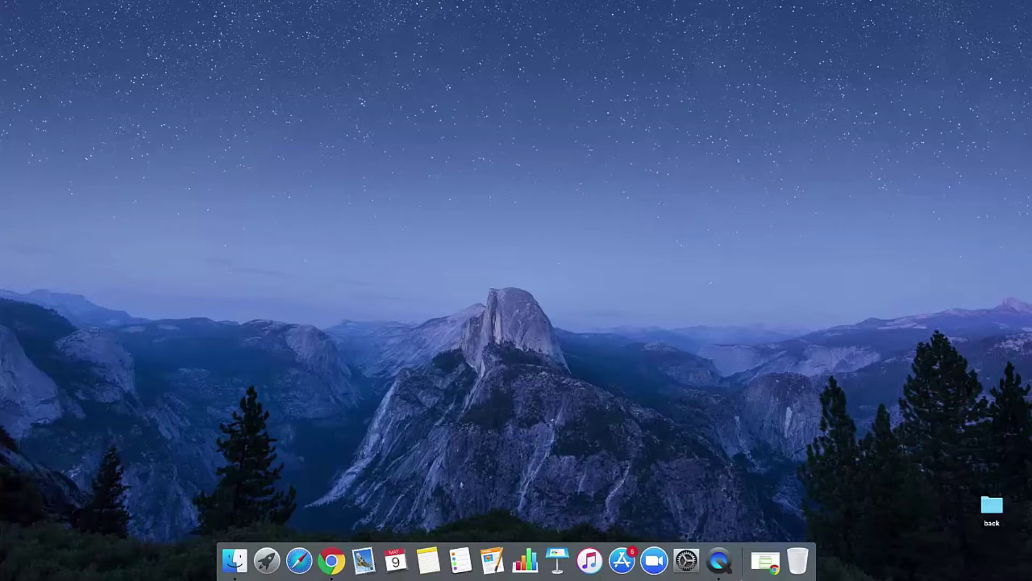
# - Restore Chrome and return from Gmail to the empty Ping-O-Matic blog-pinging form
pyautogui.click(765, 560)
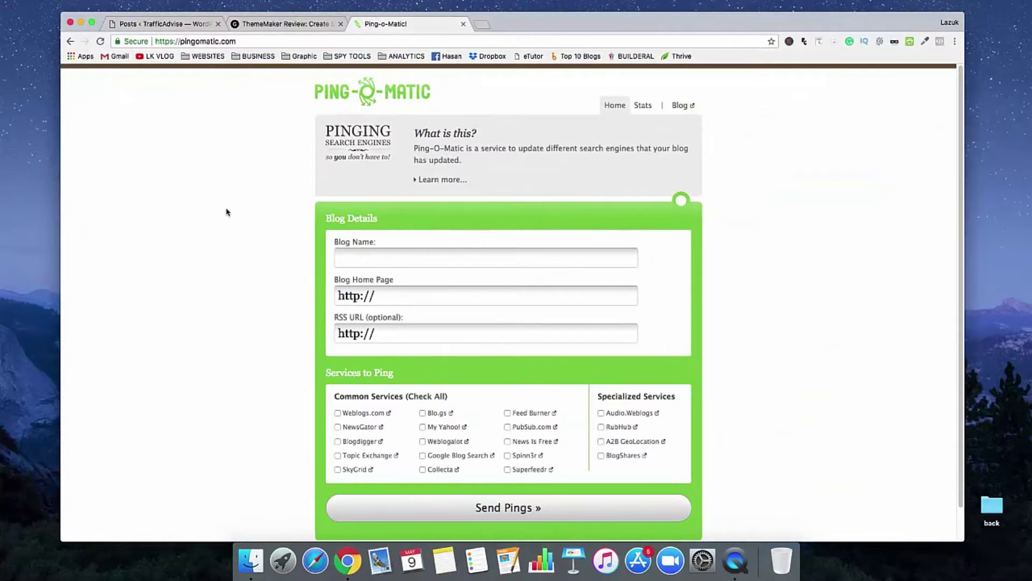
pyautogui.click(252, 43)
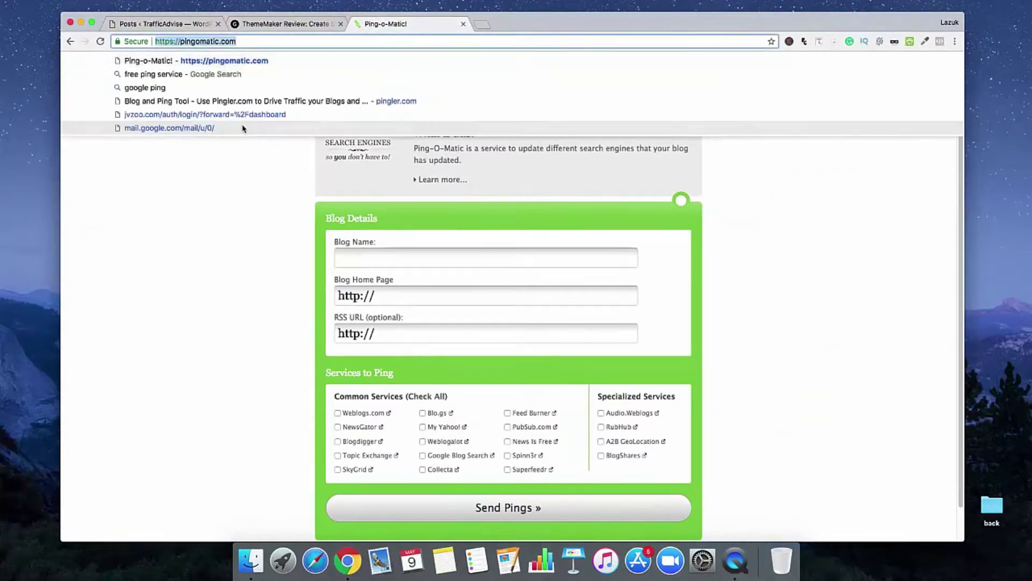
pyautogui.click(244, 129)
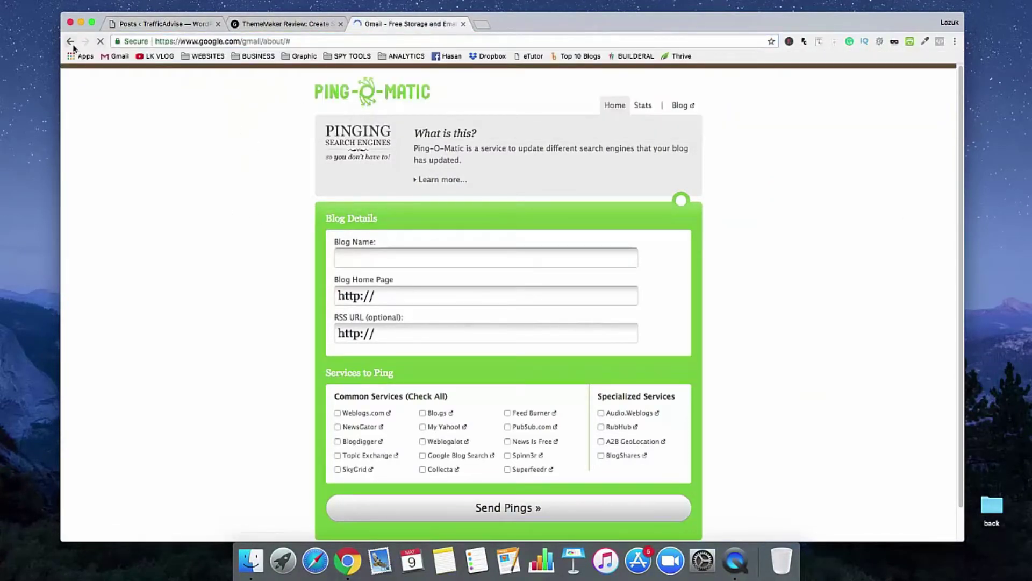
pyautogui.hscroll(-5, 285, 235)
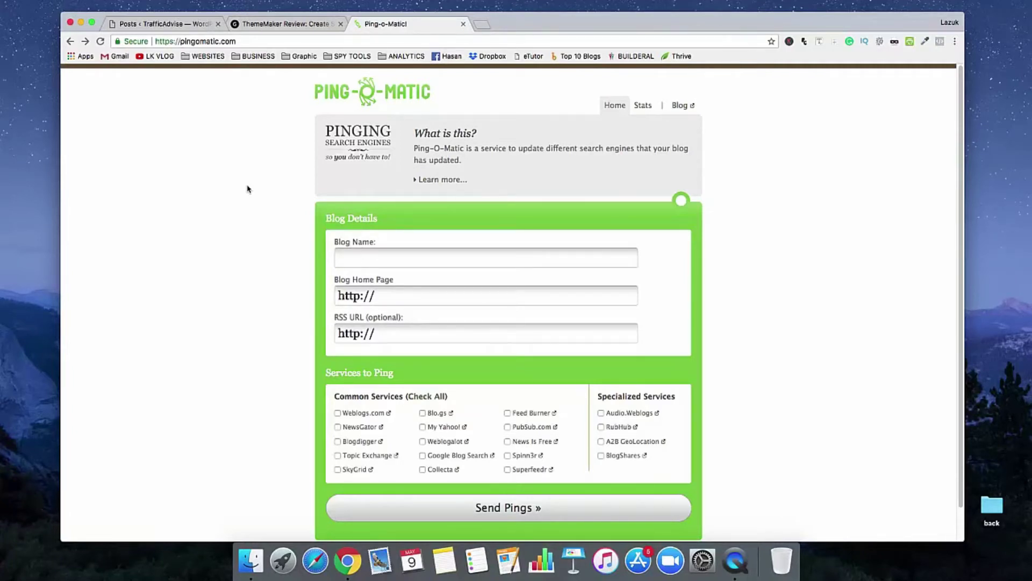
pyautogui.click(262, 24)
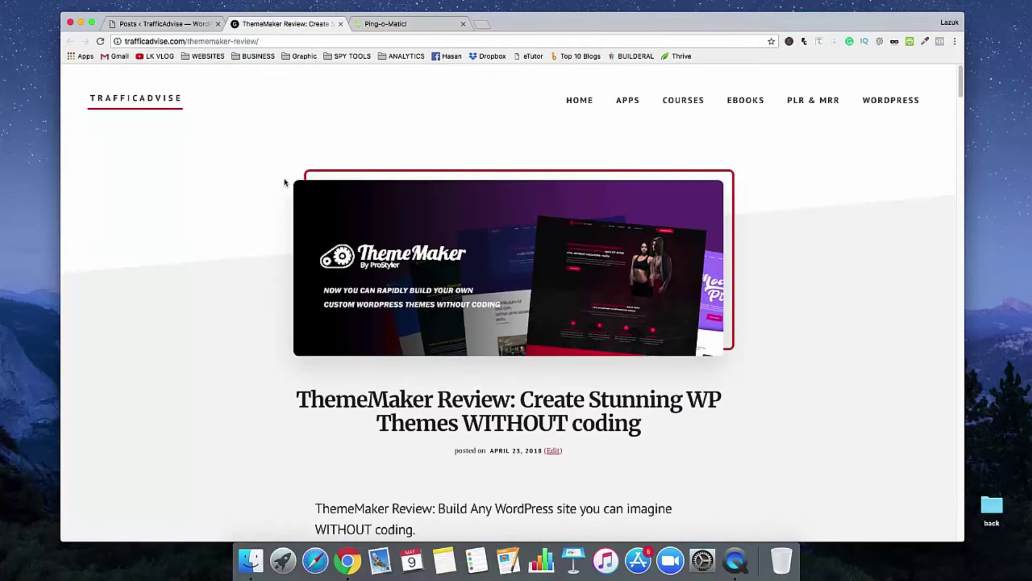
pyautogui.scroll(-3, 230, 230)
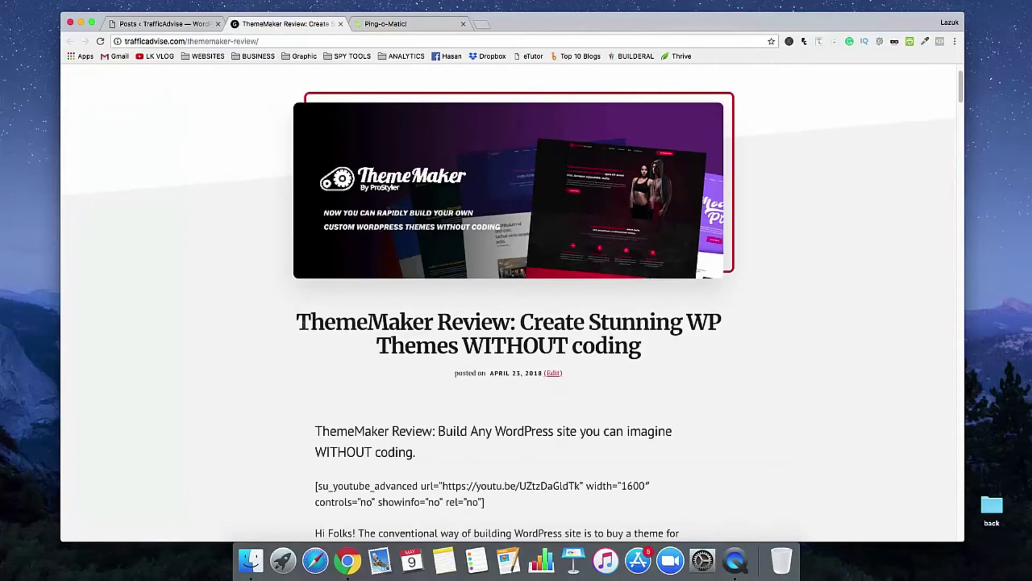
pyautogui.click(270, 41)
pyautogui.rightClick(269, 41)
pyautogui.press('super+c')
pyautogui.click(248, 181)
pyautogui.click(427, 21)
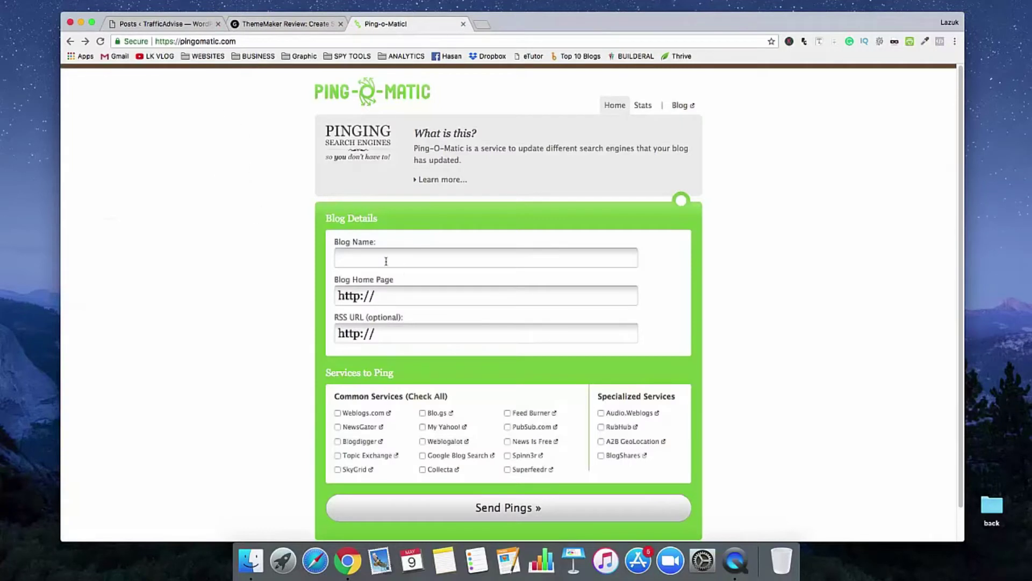
pyautogui.moveTo(397, 297); pyautogui.dragTo(329, 294)
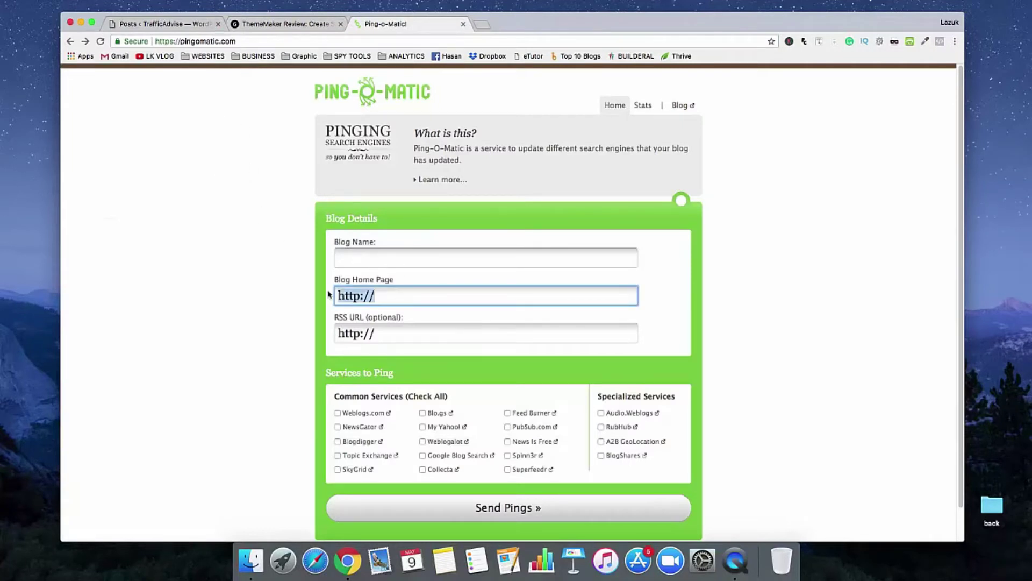
pyautogui.press('super+v')
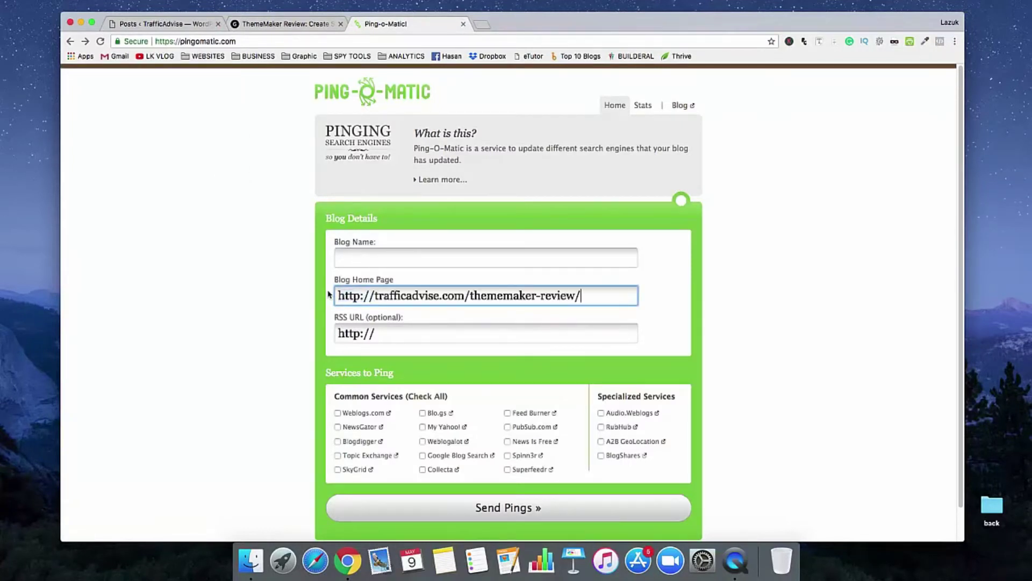
pyautogui.click(291, 274)
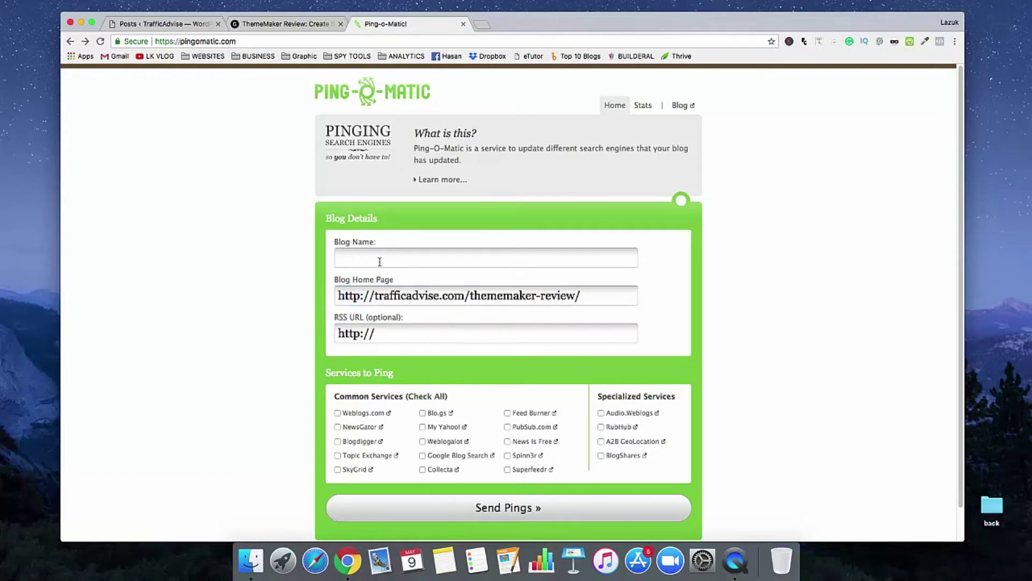
# - Paste the ThemeMaker Review post title into the Blog Name field
pyautogui.click(283, 24)
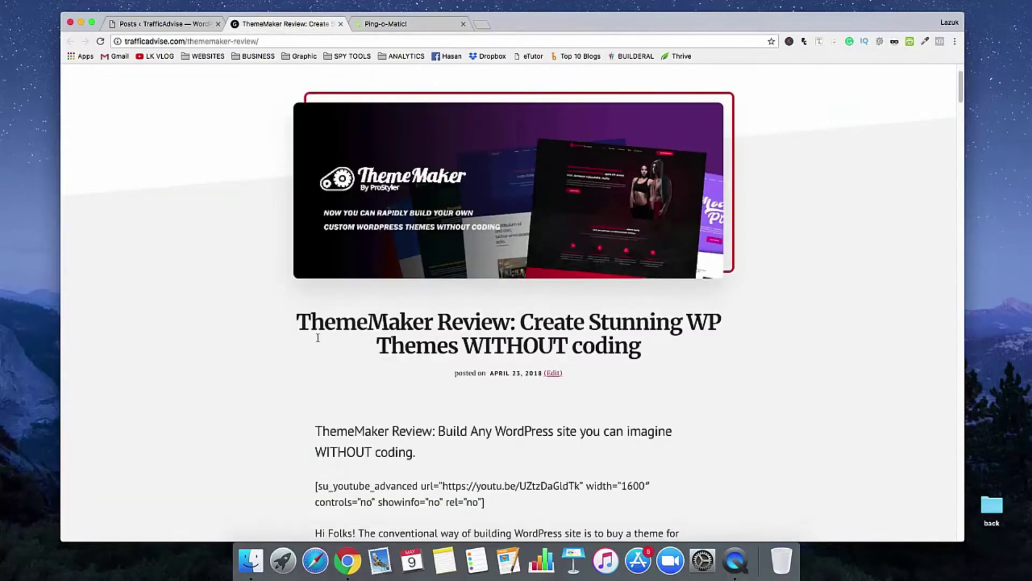
pyautogui.moveTo(297, 322); pyautogui.dragTo(645, 355)
pyautogui.press('super+c')
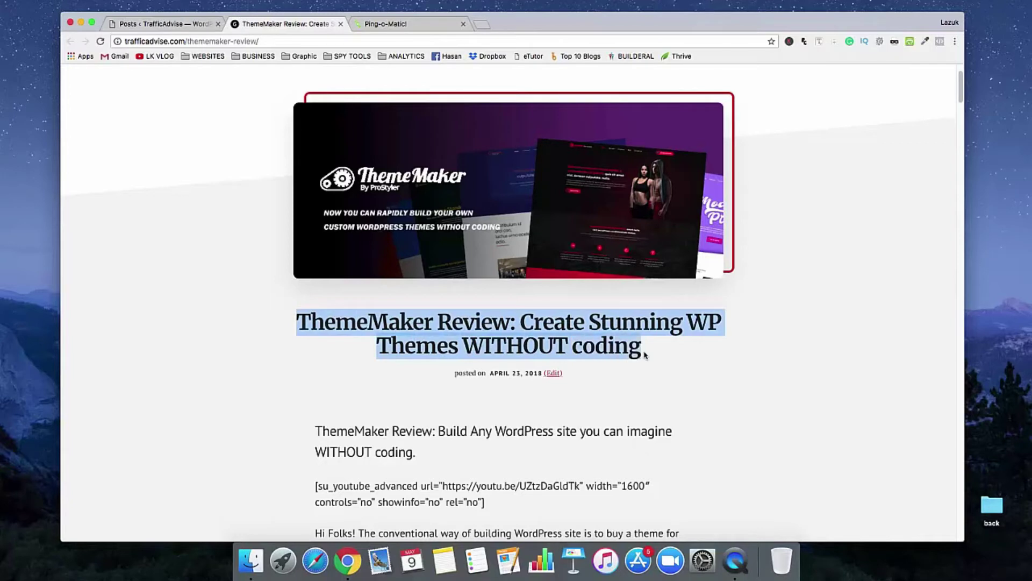
pyautogui.click(386, 24)
pyautogui.click(398, 256)
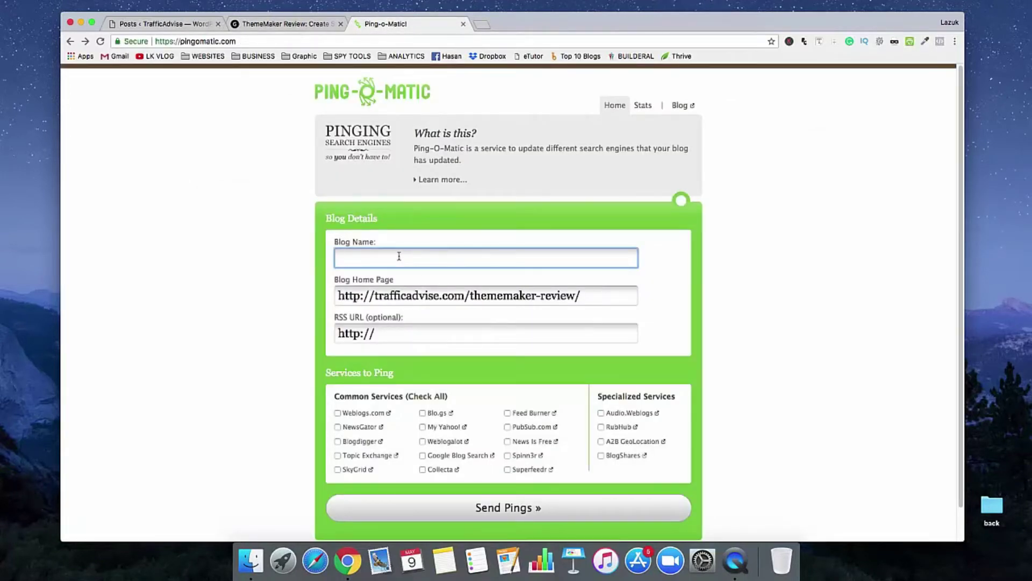
pyautogui.press('super+v')
pyautogui.click(224, 296)
pyautogui.scroll(-1, 258, 357)
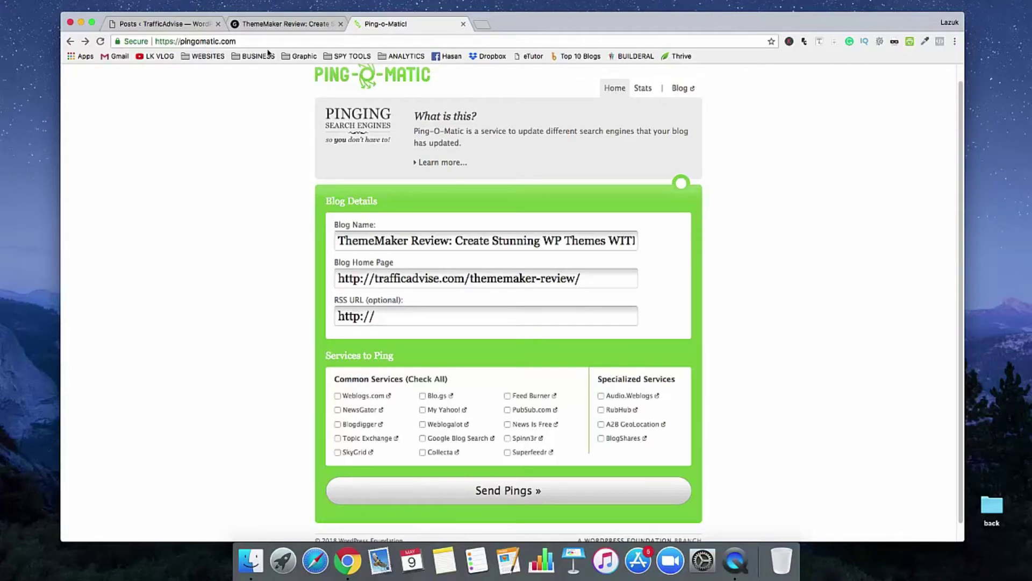
pyautogui.click(270, 28)
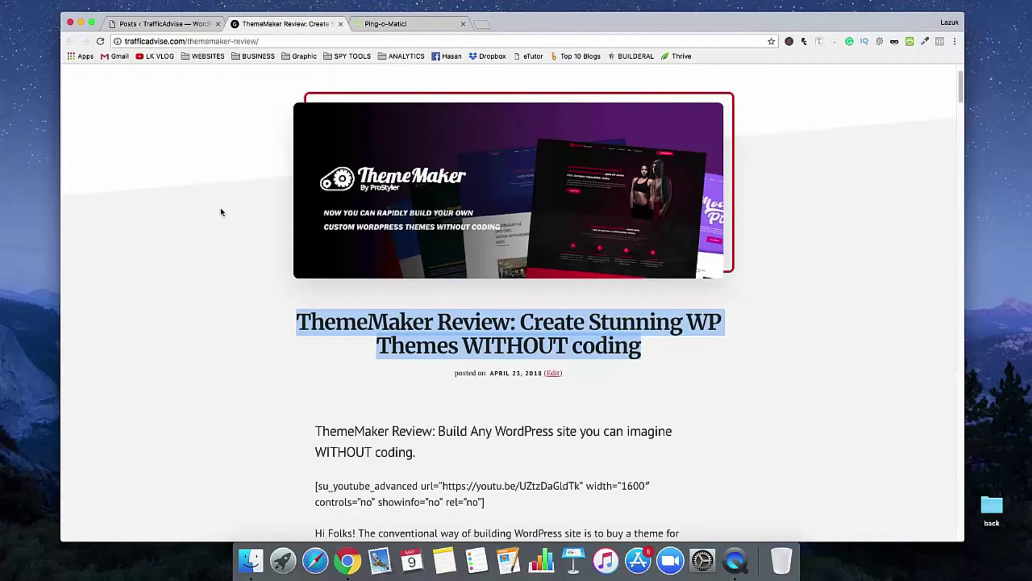
pyautogui.click(797, 372)
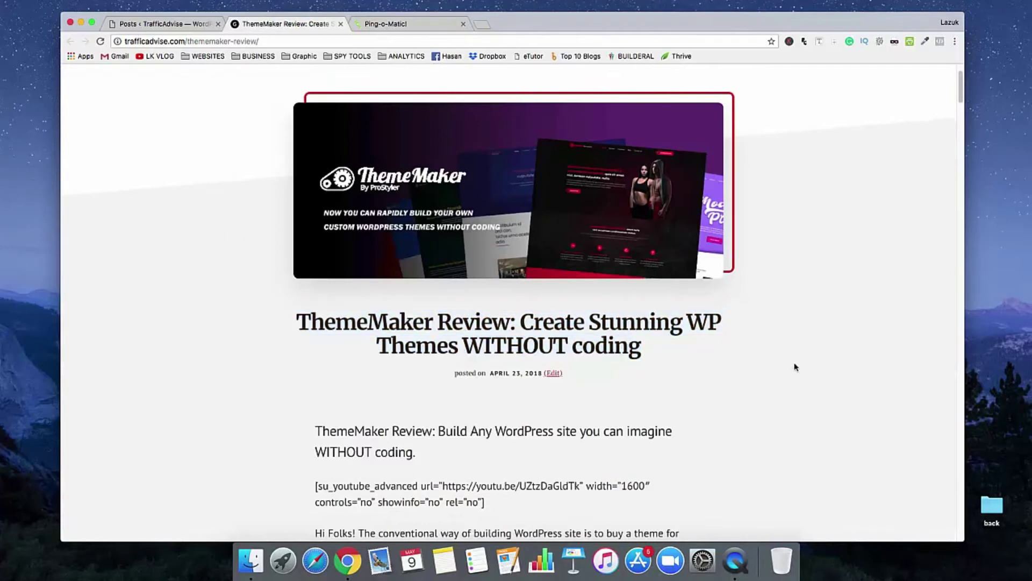
# - Open the post's page source and search it for 'rss'
pyautogui.rightClick(618, 297)
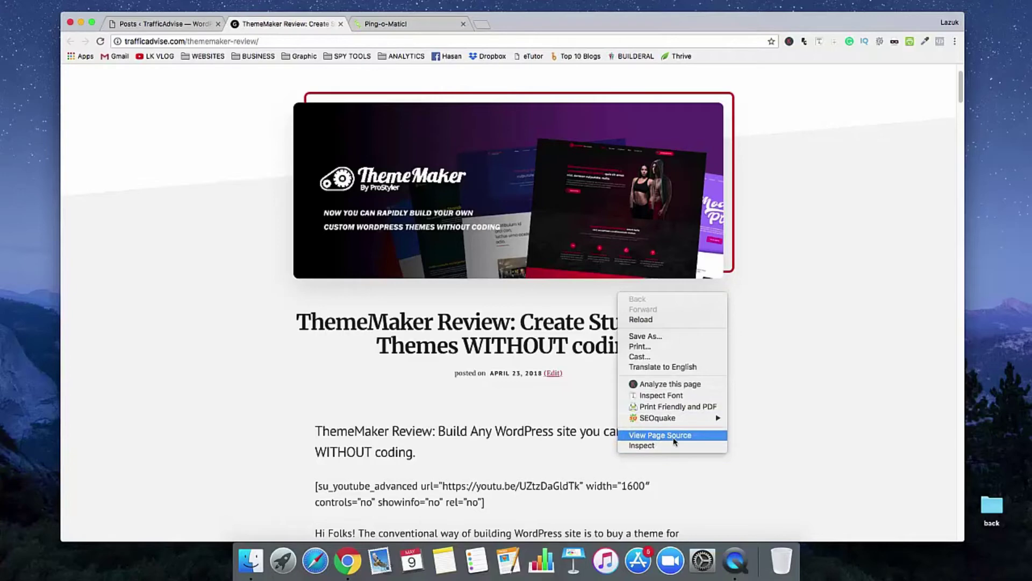
pyautogui.click(675, 437)
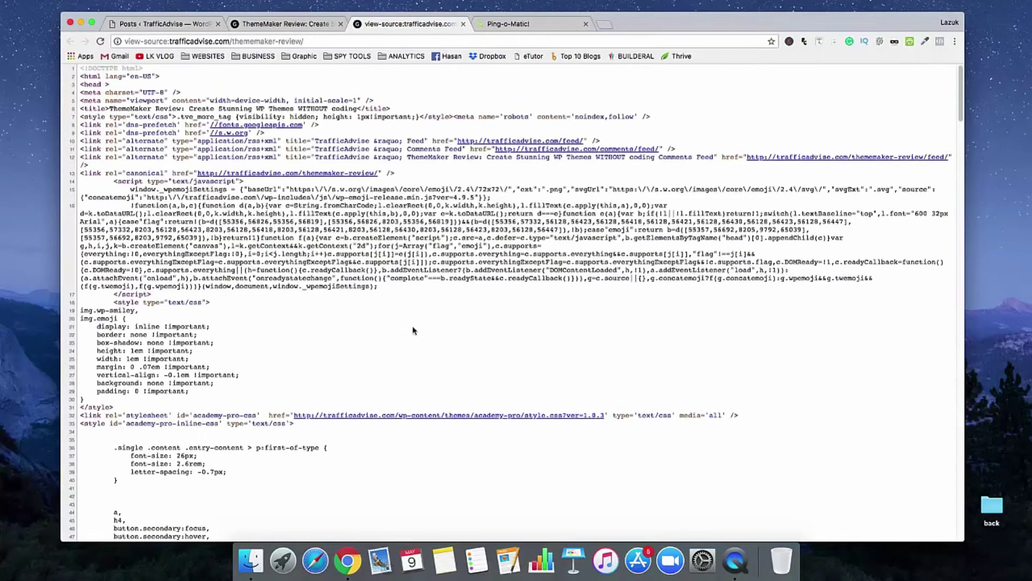
pyautogui.click(955, 44)
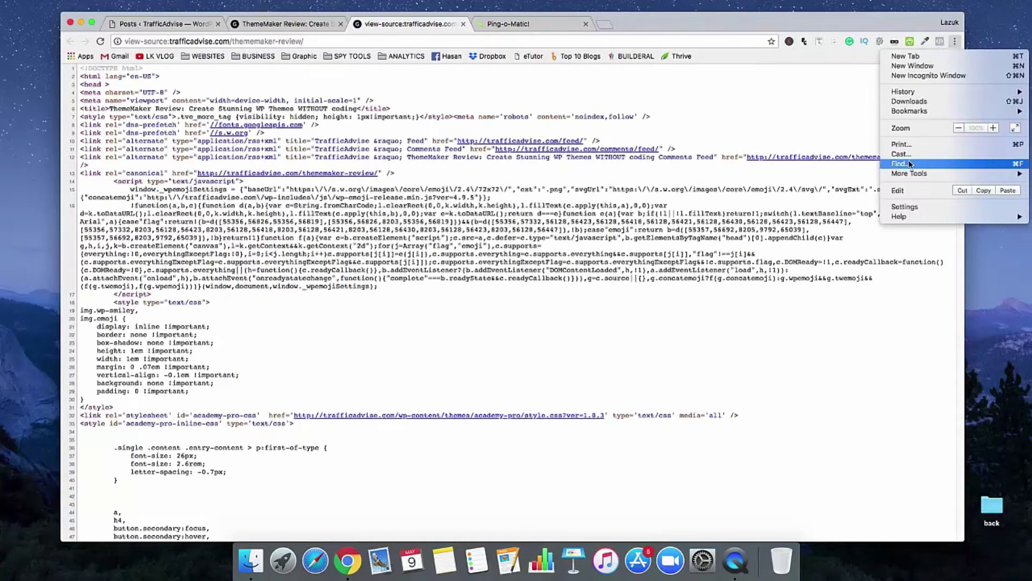
pyautogui.click(910, 164)
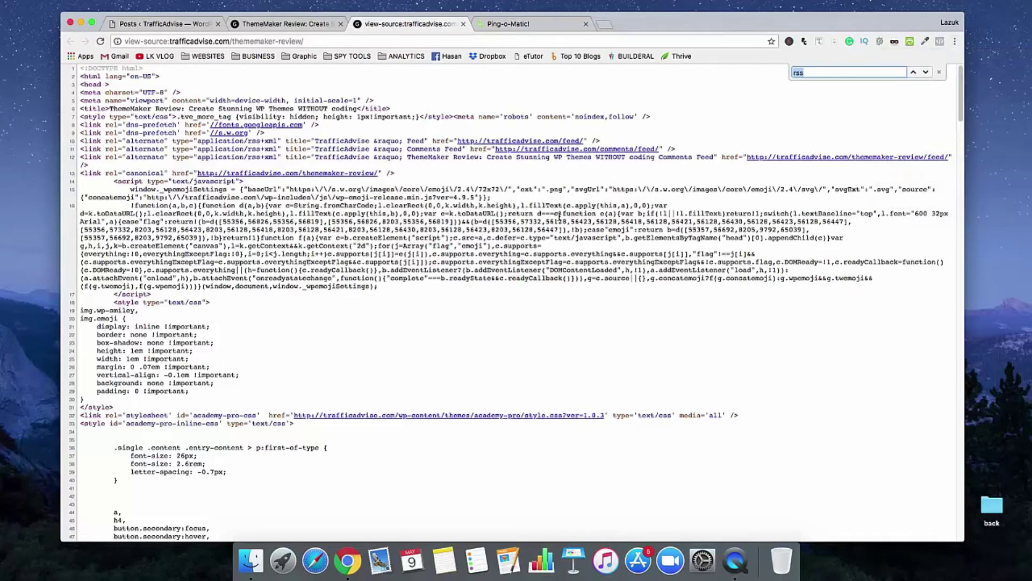
pyautogui.write('rss')
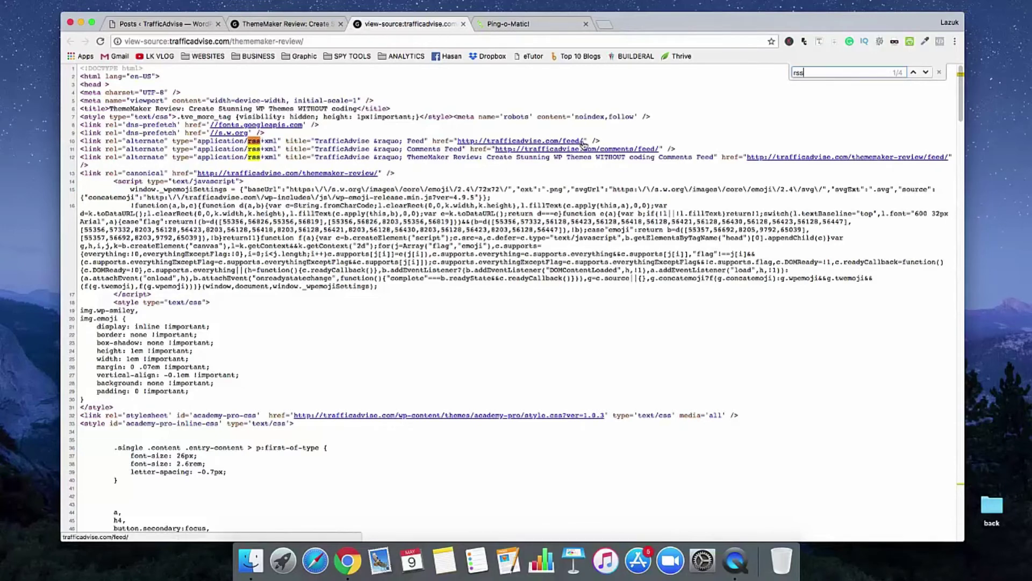
pyautogui.moveTo(585, 142); pyautogui.dragTo(458, 142)
pyautogui.rightClick(461, 141)
pyautogui.click(496, 213)
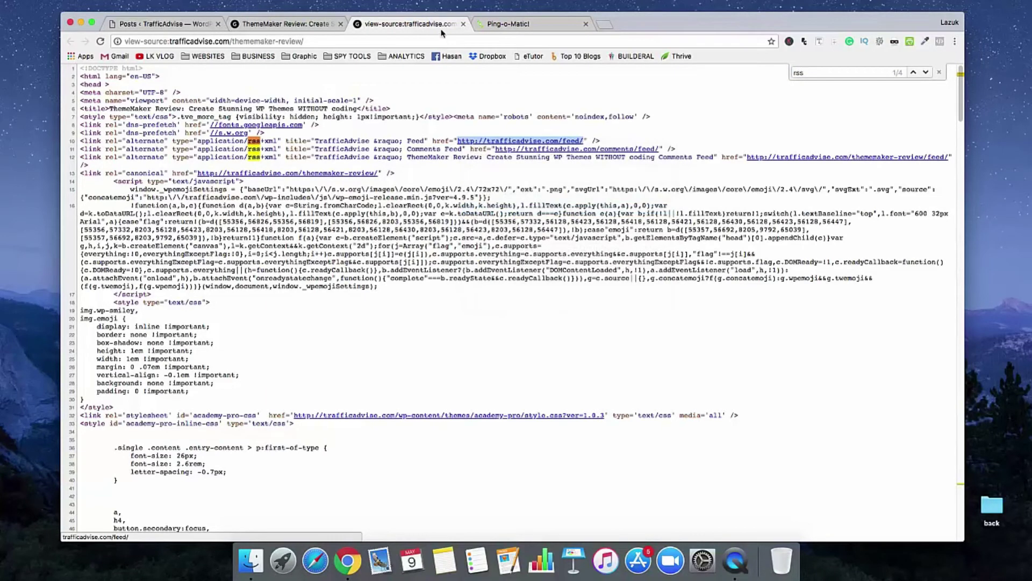
pyautogui.click(508, 24)
pyautogui.click(460, 321)
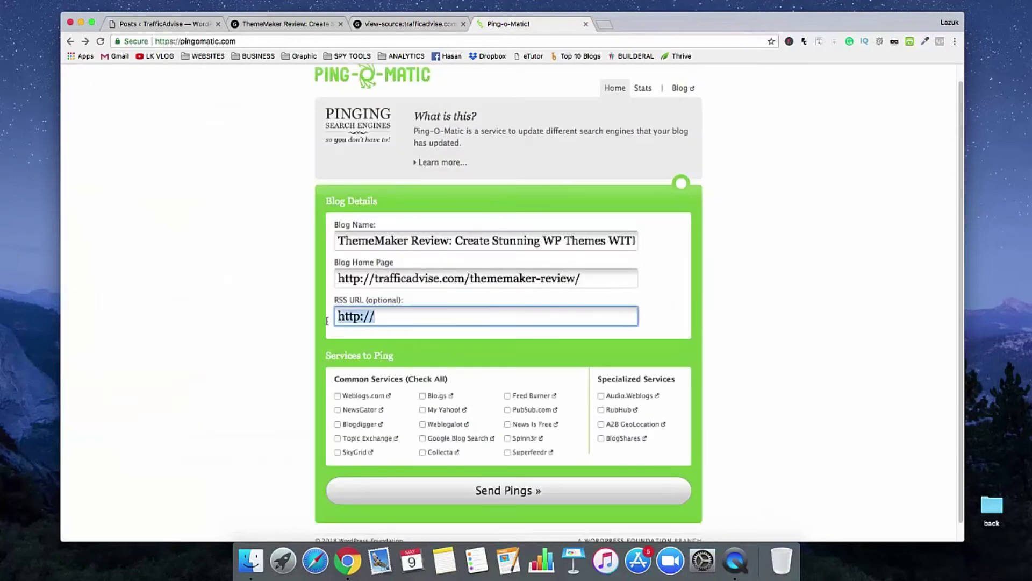
pyautogui.press('cmd+v')
pyautogui.click(277, 329)
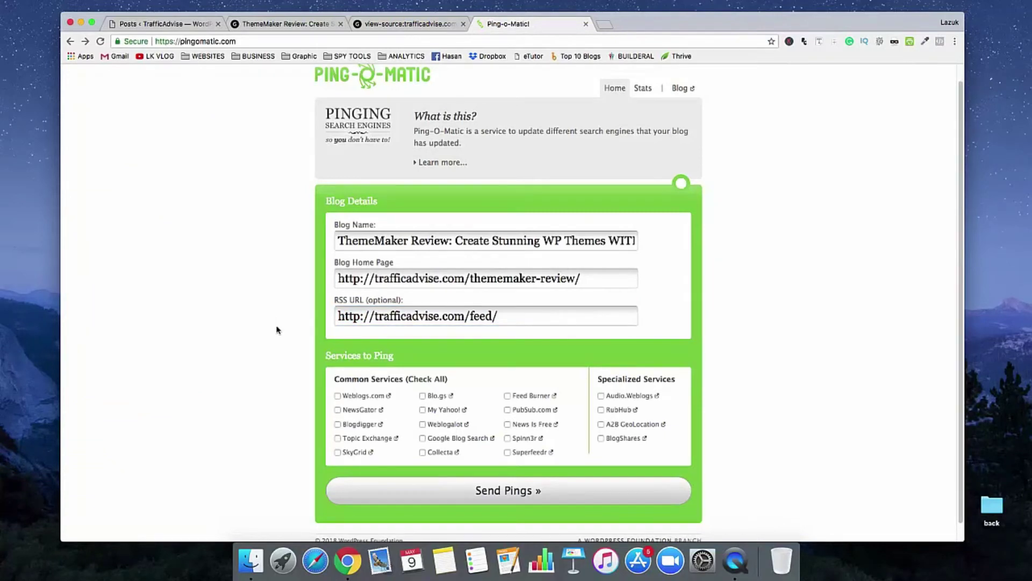
pyautogui.scroll(-1, 279, 334)
# - Check all Common Services plus Audio.Weblogs, RubHub, A2B GeoLocation and BlogShares, then send pings
pyautogui.click(426, 364)
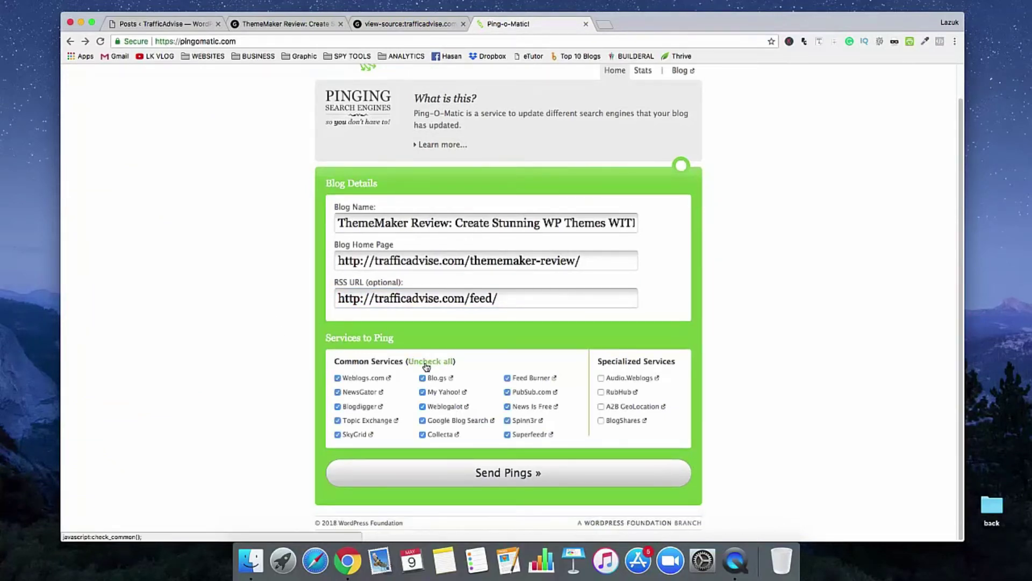
pyautogui.click(601, 378)
pyautogui.click(600, 392)
pyautogui.click(600, 406)
pyautogui.click(600, 420)
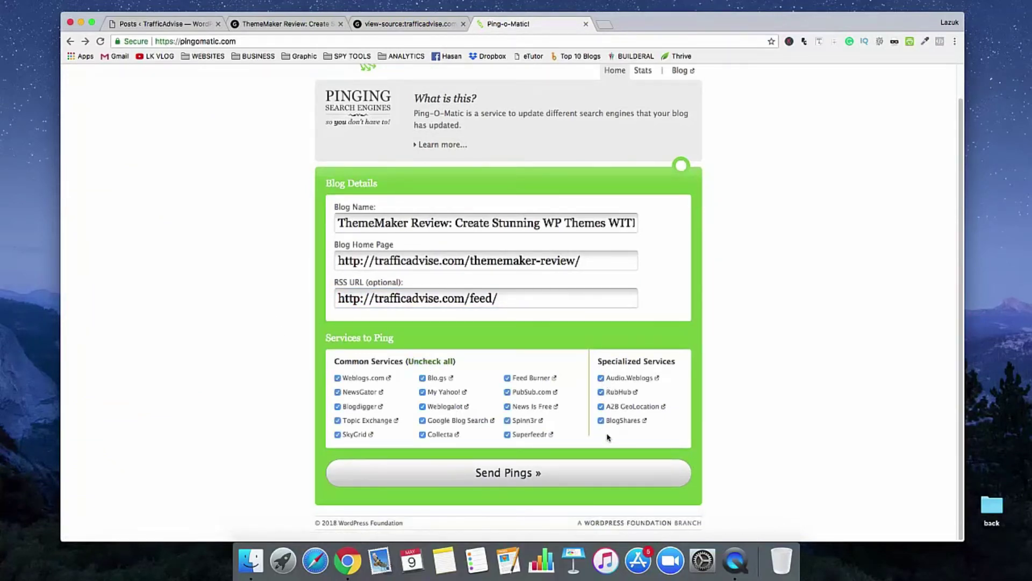
pyautogui.click(501, 474)
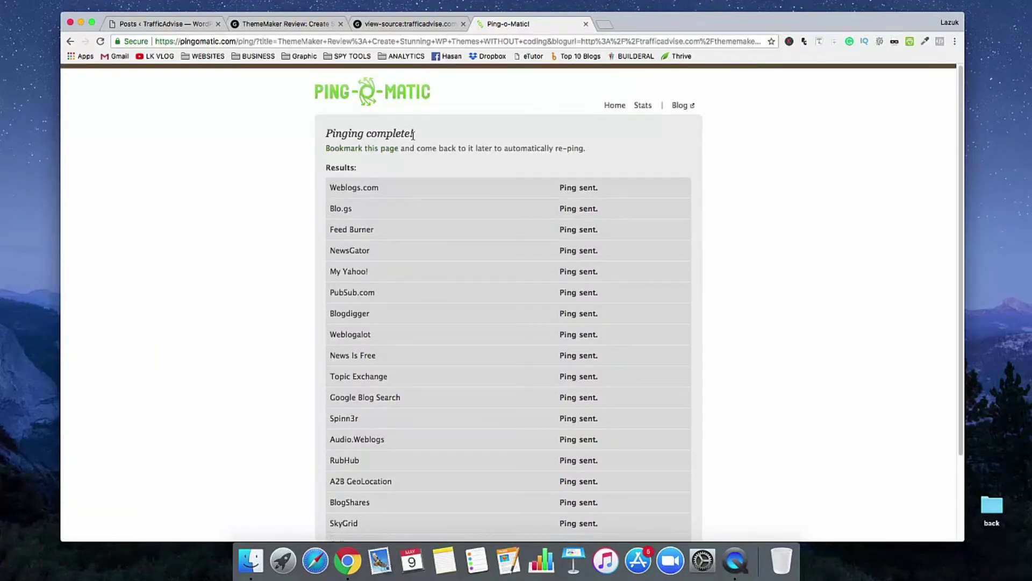
# - Scroll through the results confirming 'Ping sent.' for all 19 services, back to the header
pyautogui.scroll(-3, 457, 281)
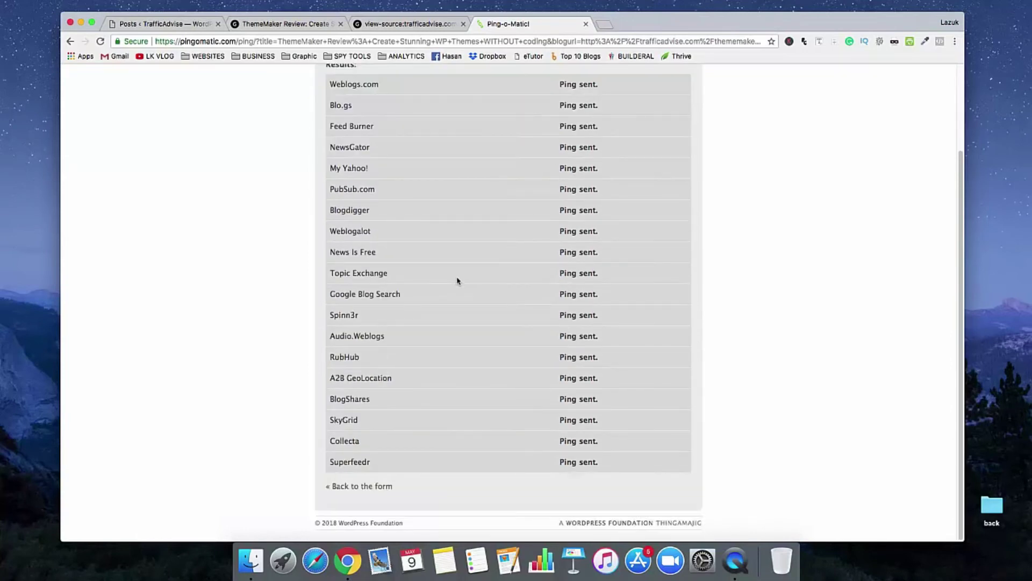
pyautogui.press('super+2')
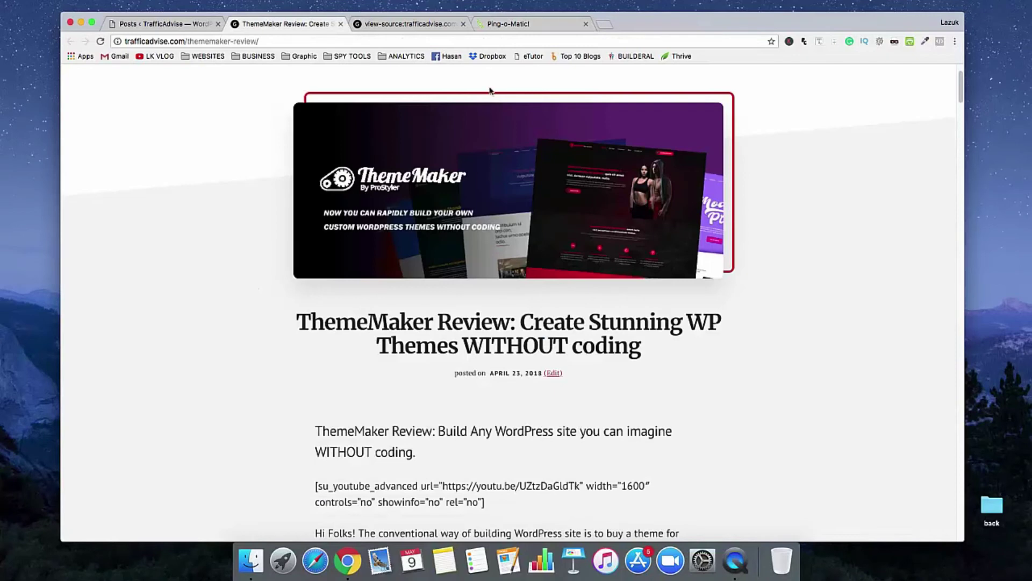
pyautogui.click(519, 24)
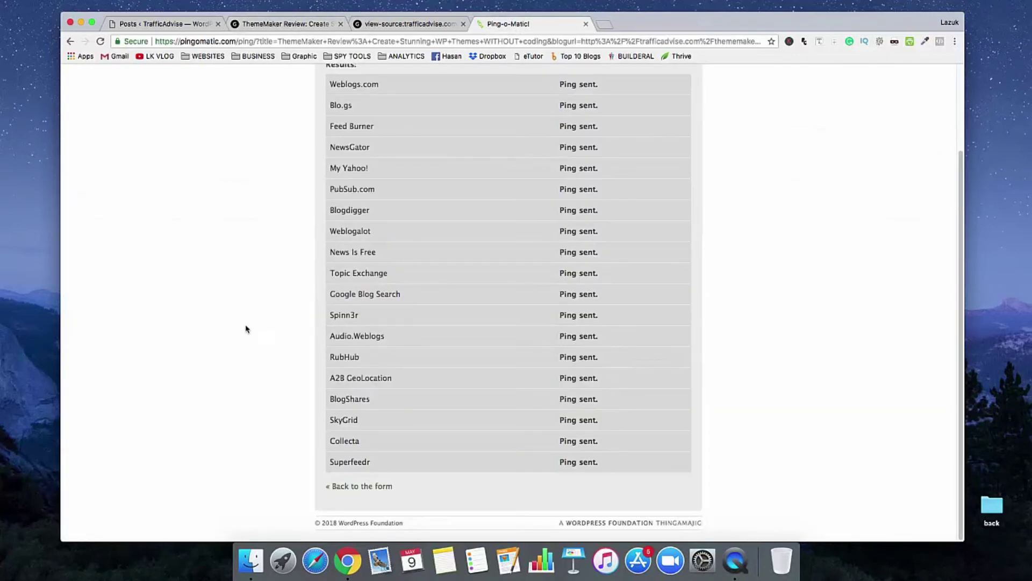
pyautogui.scroll(3, 246, 331)
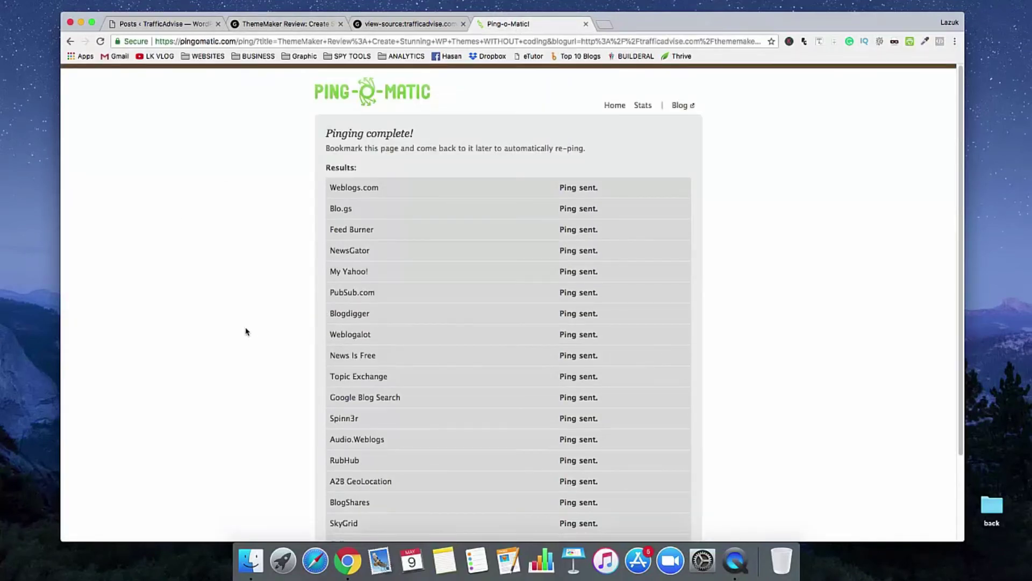